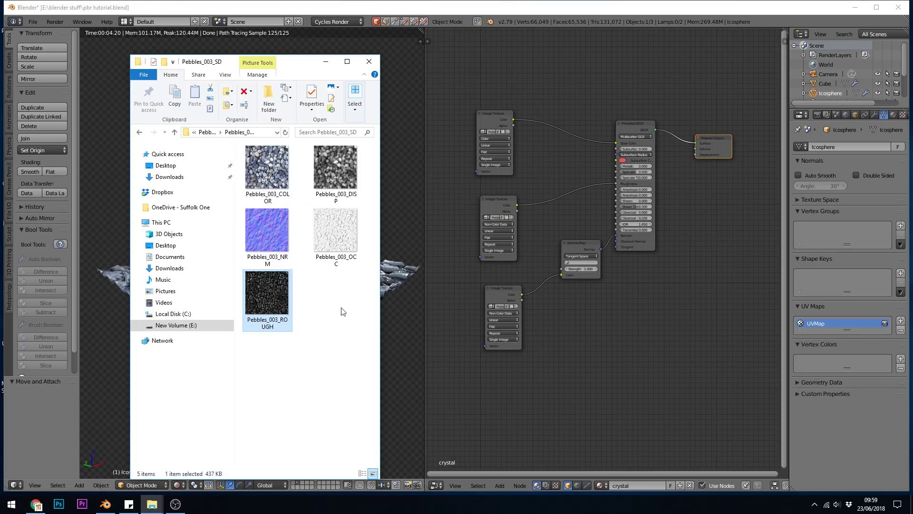
Select the Pebbles_003_DISP displacement map in the Pebbles_003_SD texture folder.
click(335, 184)
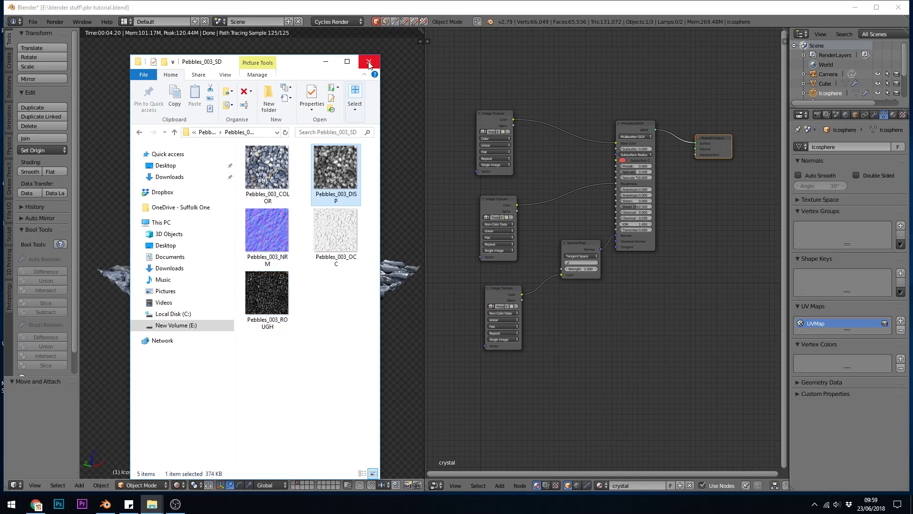
Cut the shader's Roughness link, feed the middle image's Color into Roughness, and reconnect the Normal Map.
click(369, 62)
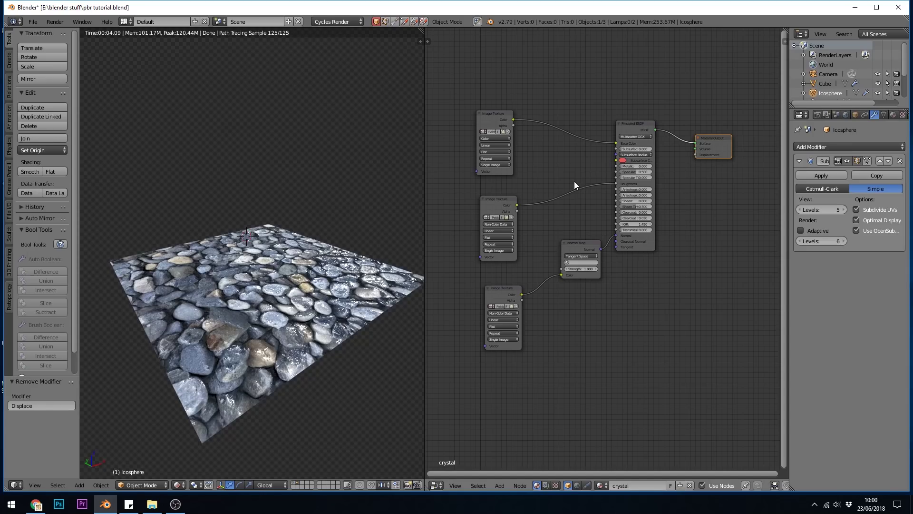
ctrl+right_drag(580, 178, 583, 210)
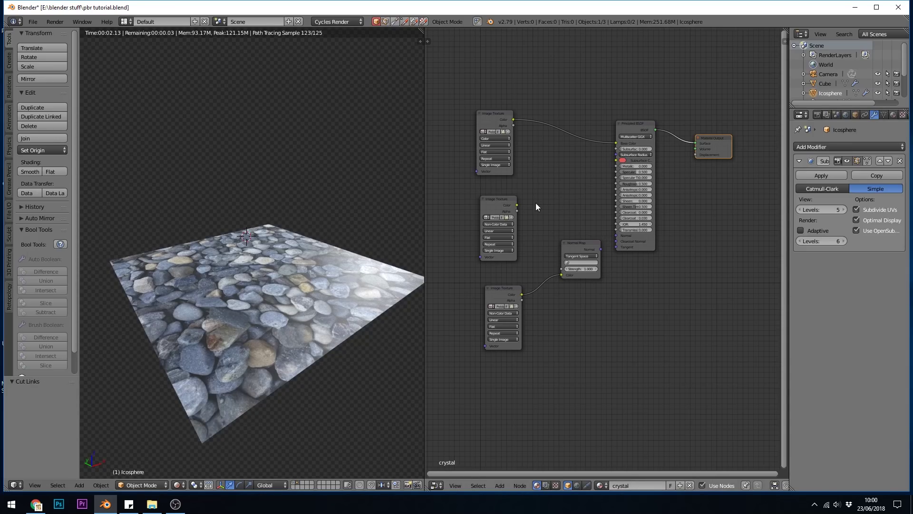
drag(517, 205, 617, 183)
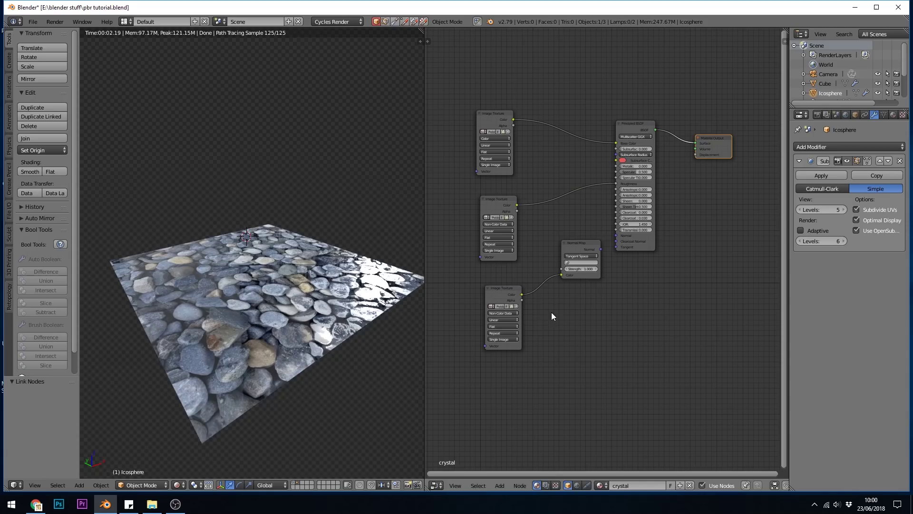
drag(600, 249, 616, 236)
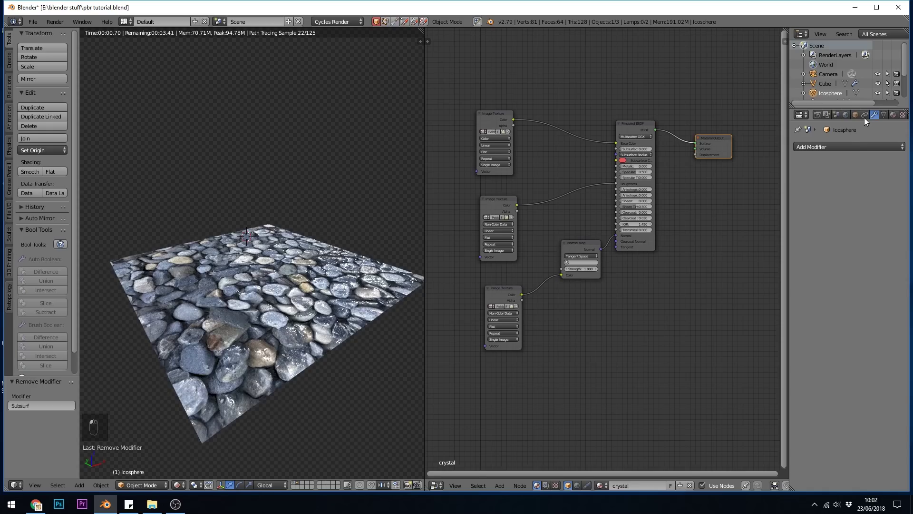
Add a Subdivision Surface modifier to the plane and inspect its mesh in edit mode.
click(843, 147)
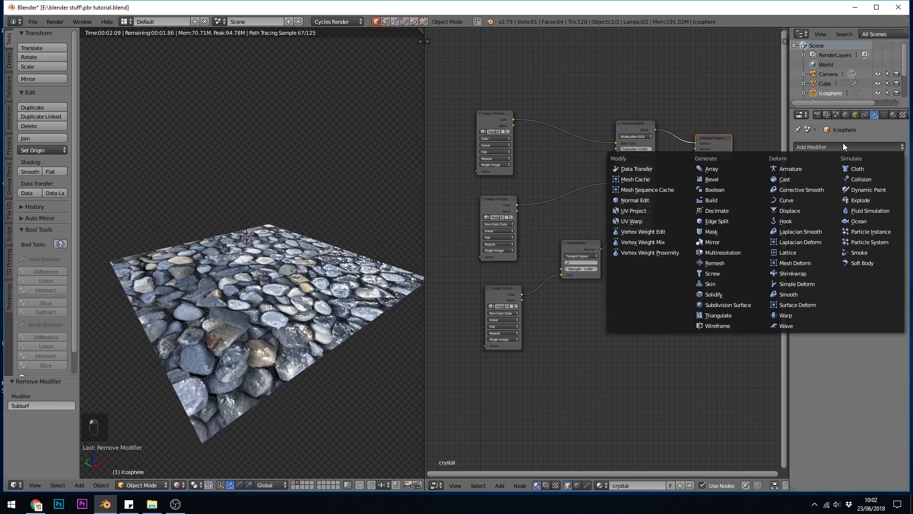
click(740, 302)
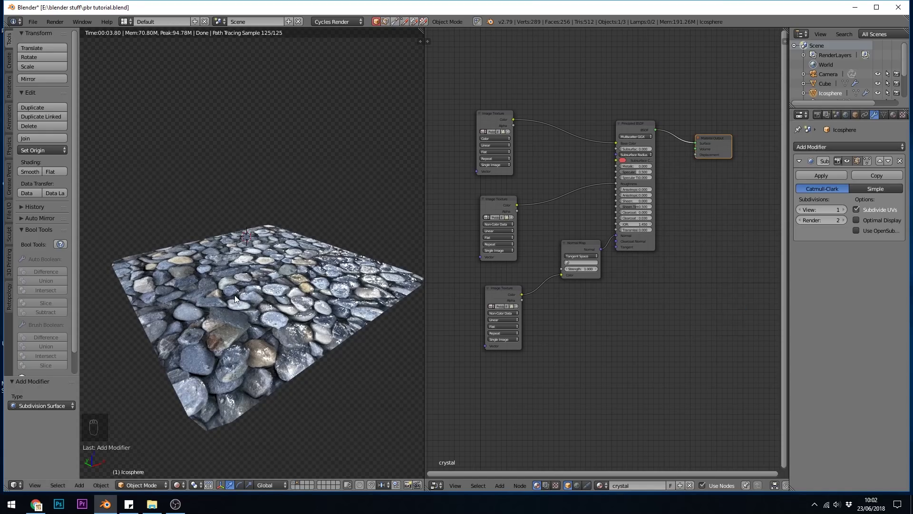
key(shift+z)
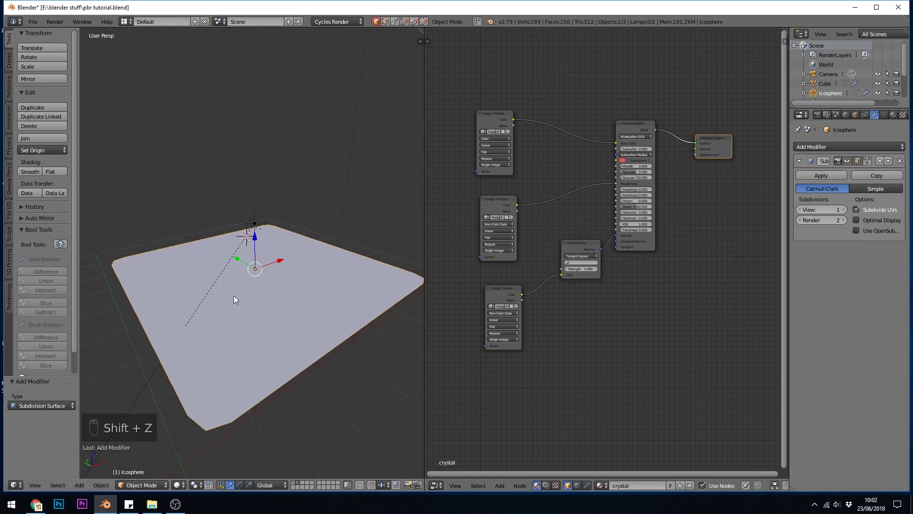
key(Tab)
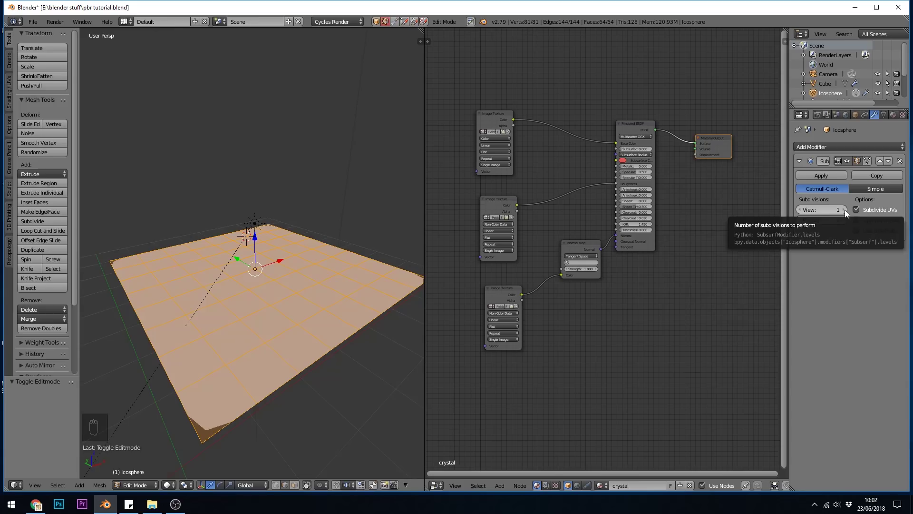
key(Tab)
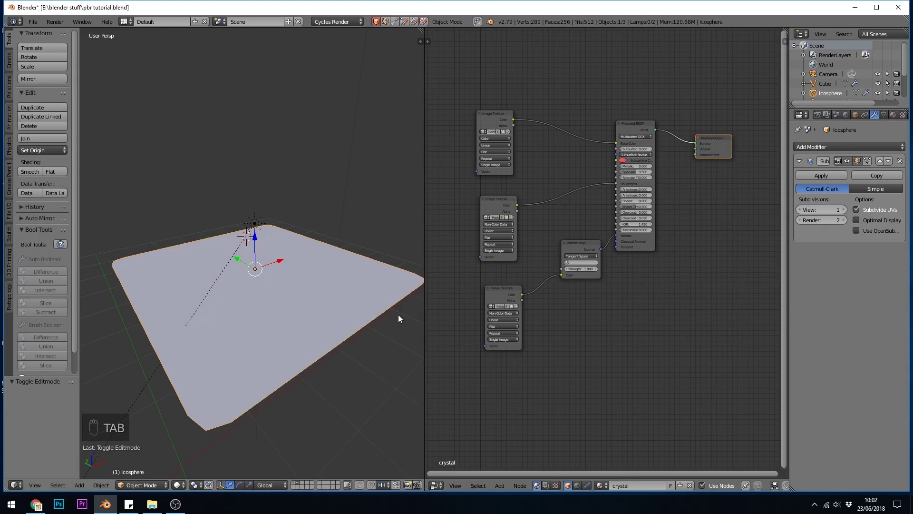
In wireframe view, raise the Subdivision Surface viewport level to 4.
key(z)
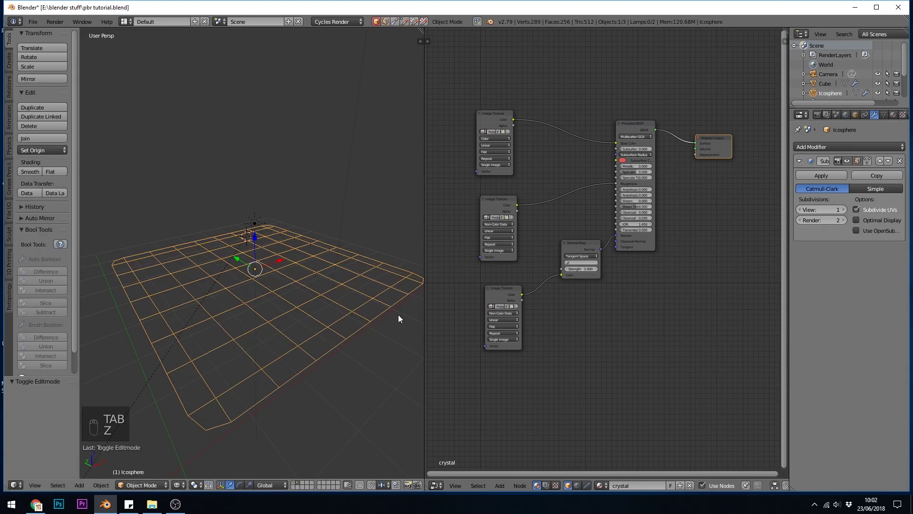
click(845, 209)
click(844, 209)
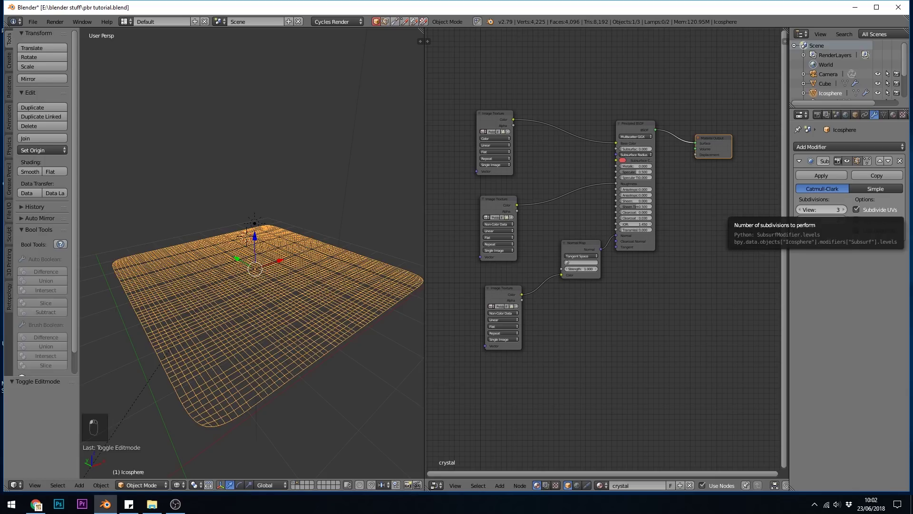
click(846, 210)
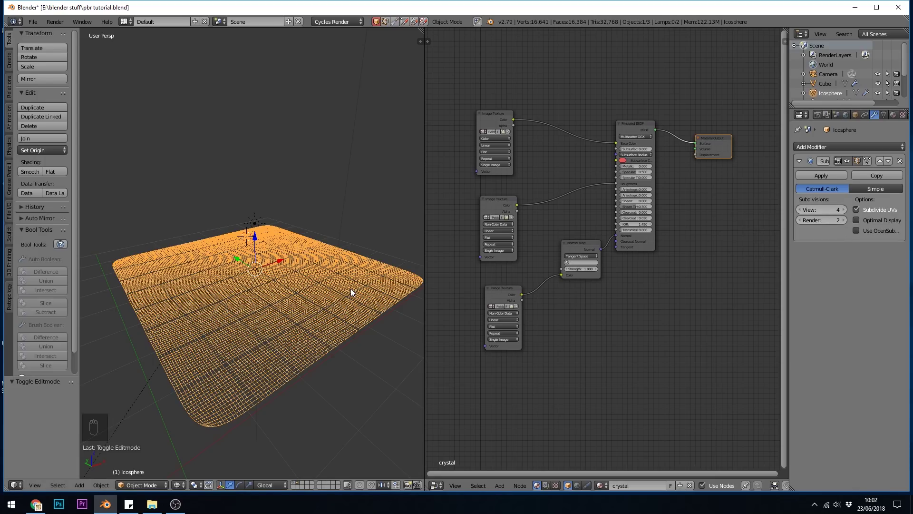
click(863, 148)
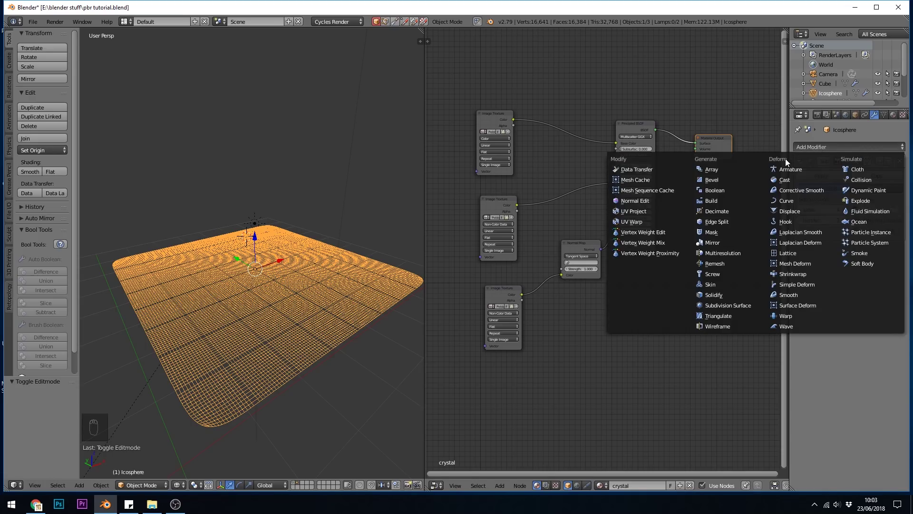
Add a Displace modifier with a new texture set to the Pebbles_003_DISP.png image.
click(795, 211)
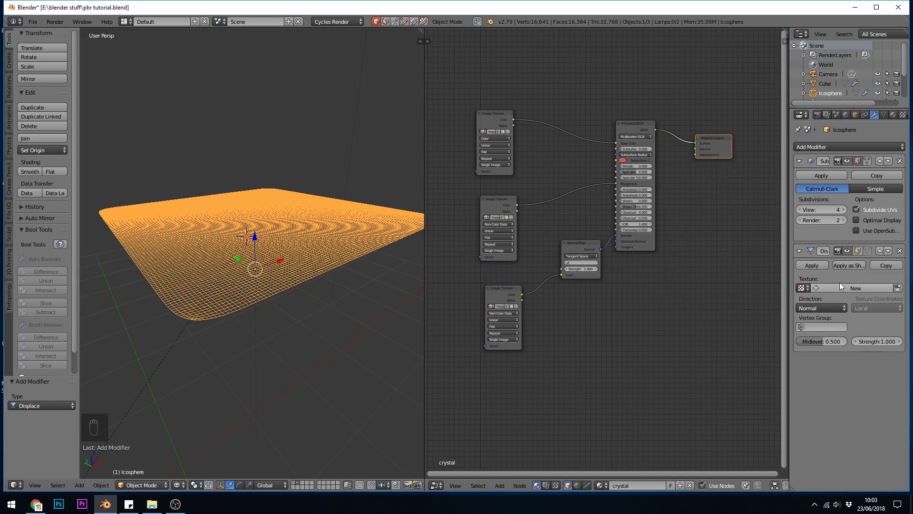
click(826, 289)
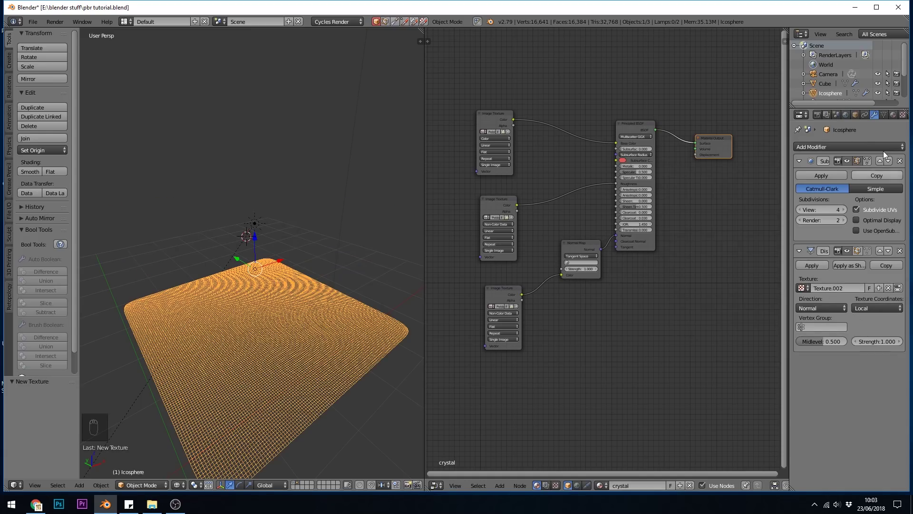
click(902, 117)
click(856, 129)
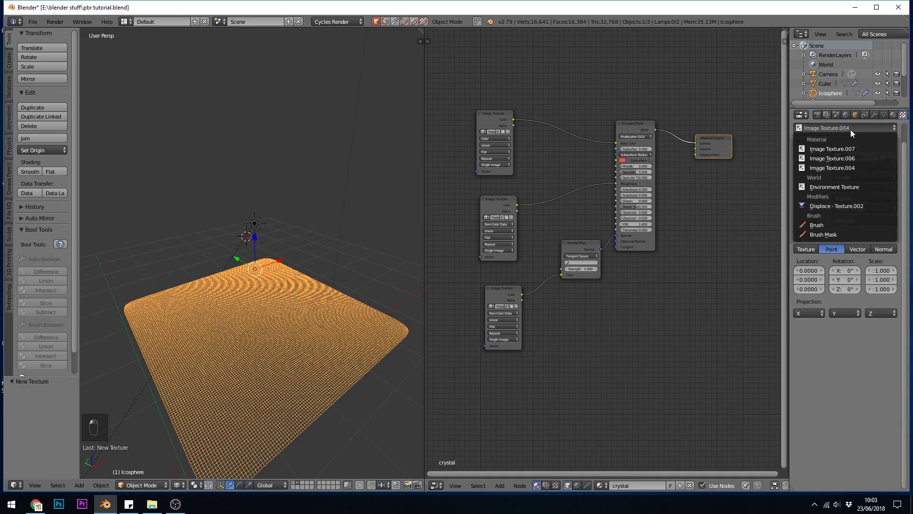
click(834, 204)
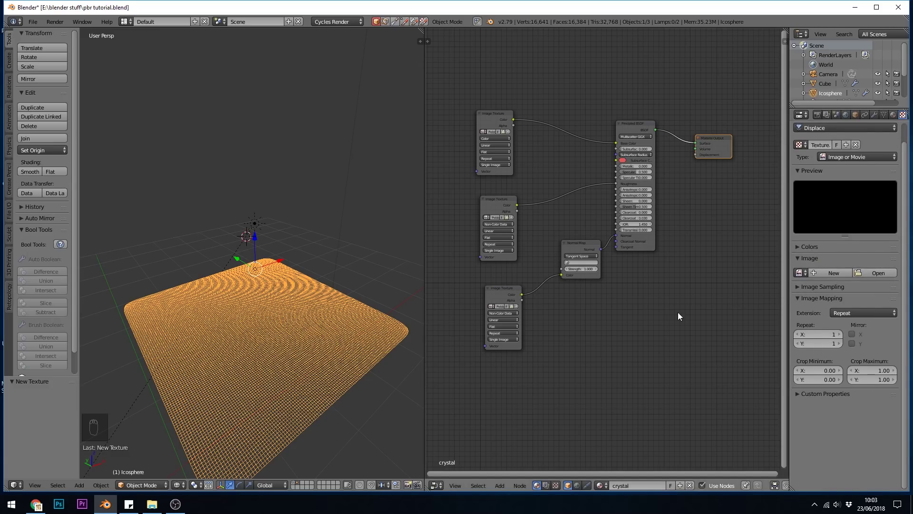
click(801, 273)
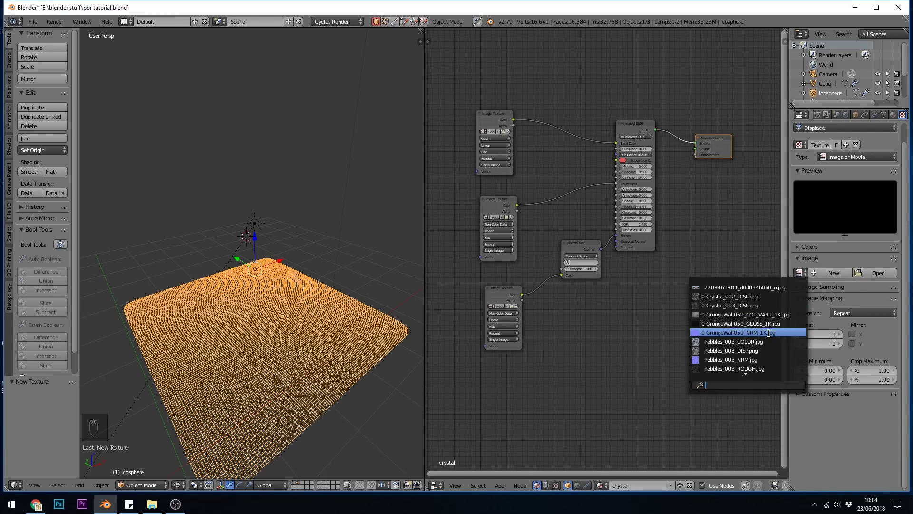
click(763, 351)
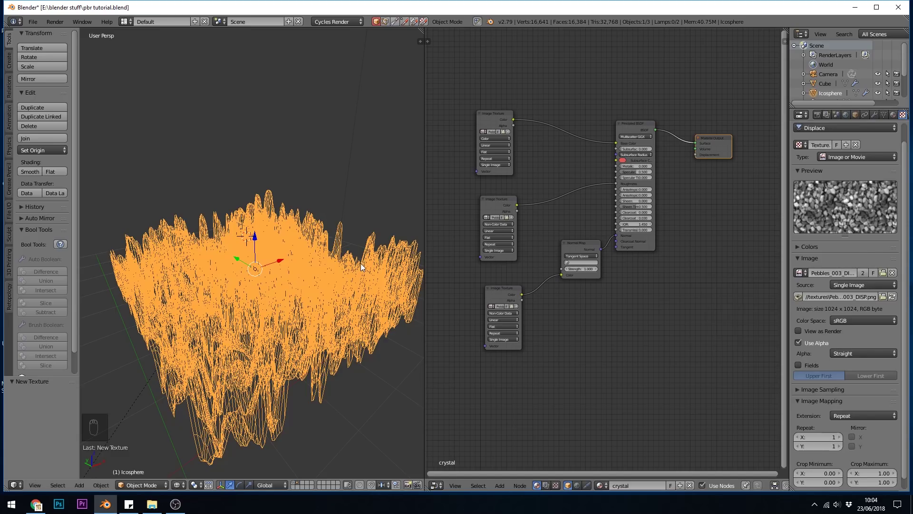
In the Cycles rendered preview, set Displace Strength to 0.1 and Subdivision View level to 5.
key(shift+z)
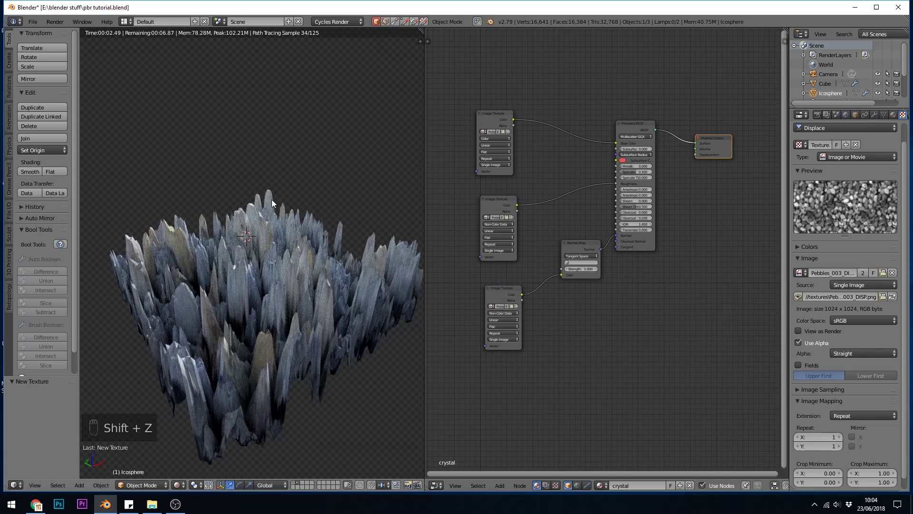
click(874, 117)
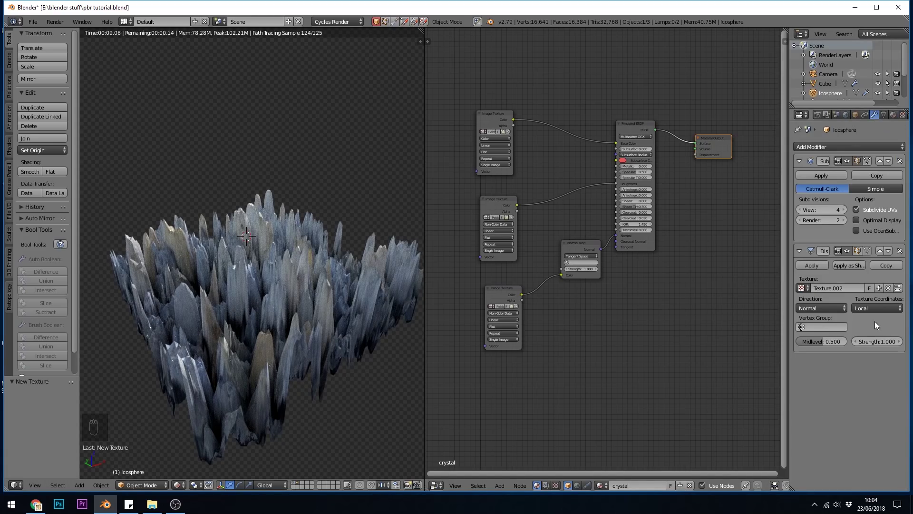
click(878, 342)
text(-0.6)
key(Return)
key(ctrl+z)
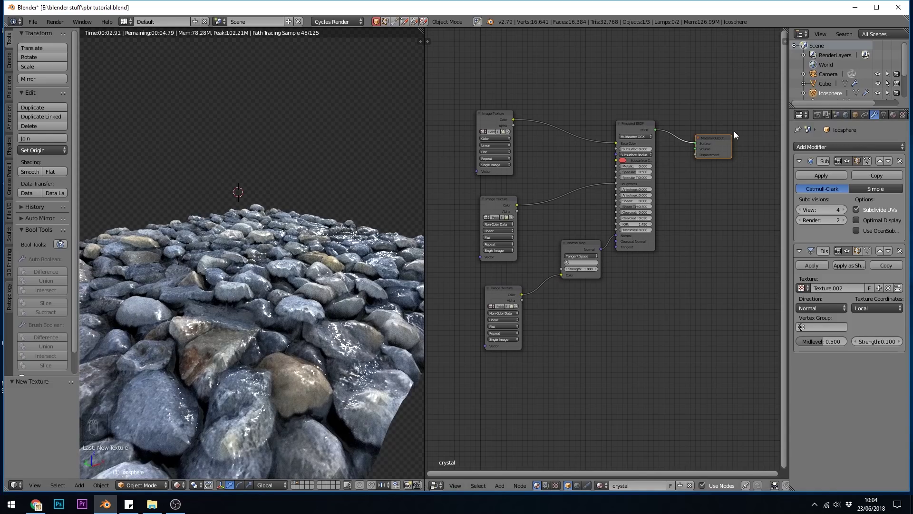
click(845, 209)
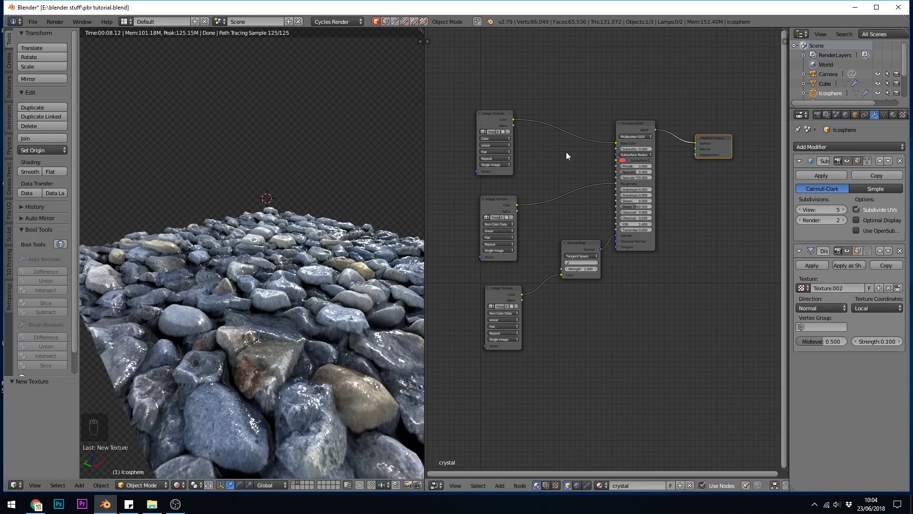
Shift the image texture nodes right and add Texture Coordinate and Mapping nodes to the top one with Ctrl+T.
drag(491, 113, 539, 112)
drag(506, 196, 544, 186)
drag(508, 297, 553, 283)
drag(617, 228, 637, 227)
drag(540, 113, 547, 113)
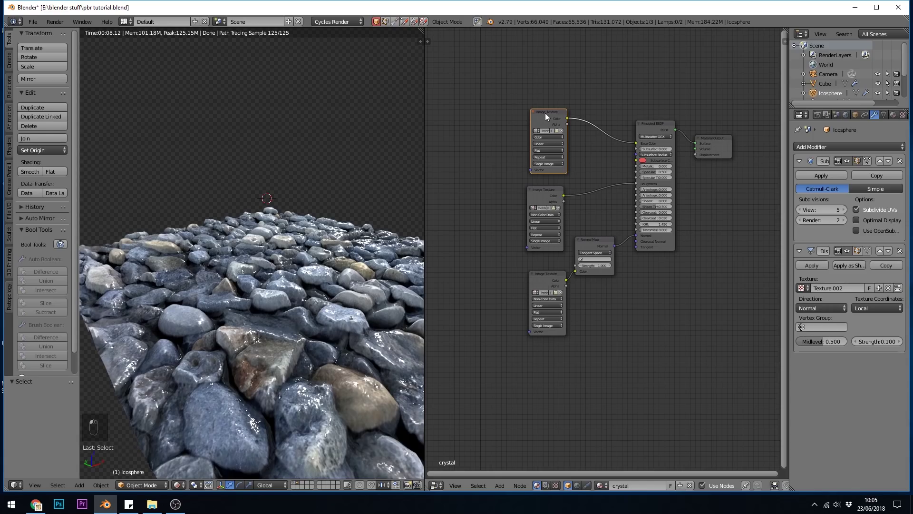
key(ctrl+t)
ctrl+scroll(566, 172, up, 3)
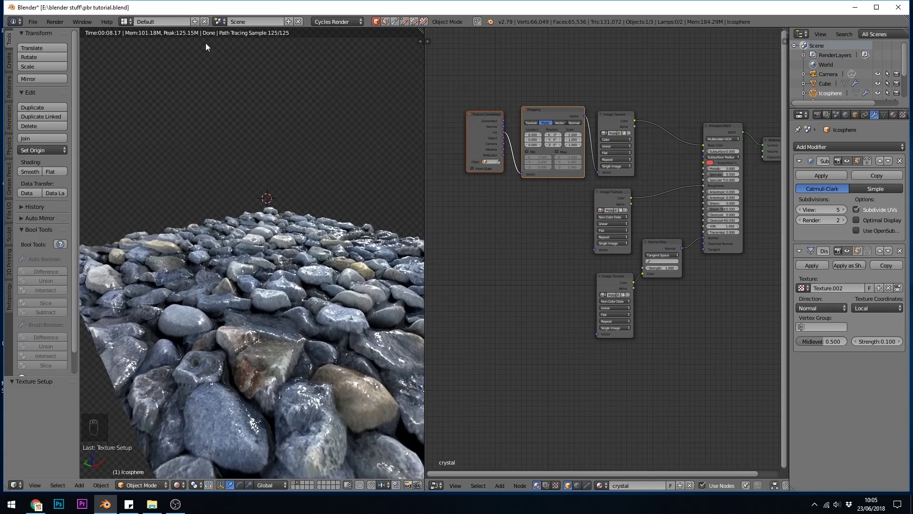
Check the Add-ons list in User Preferences.
click(33, 22)
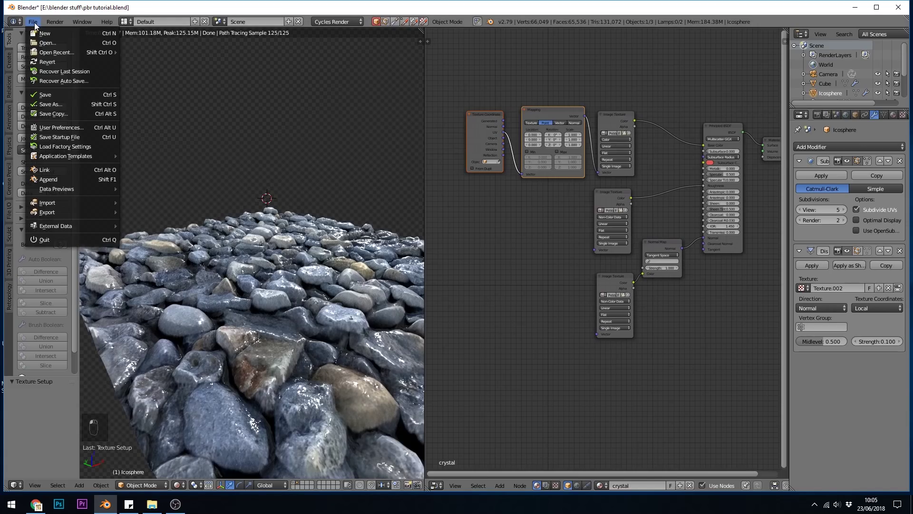
click(54, 127)
click(188, 32)
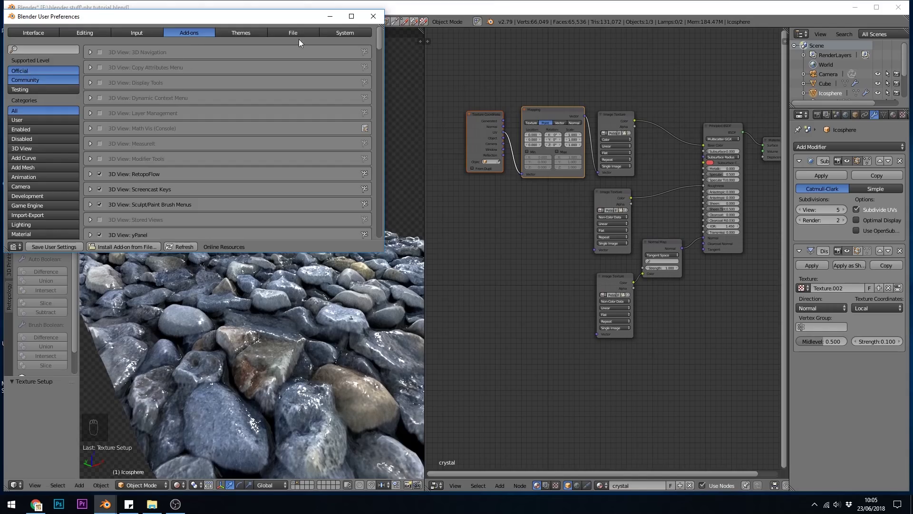
click(373, 16)
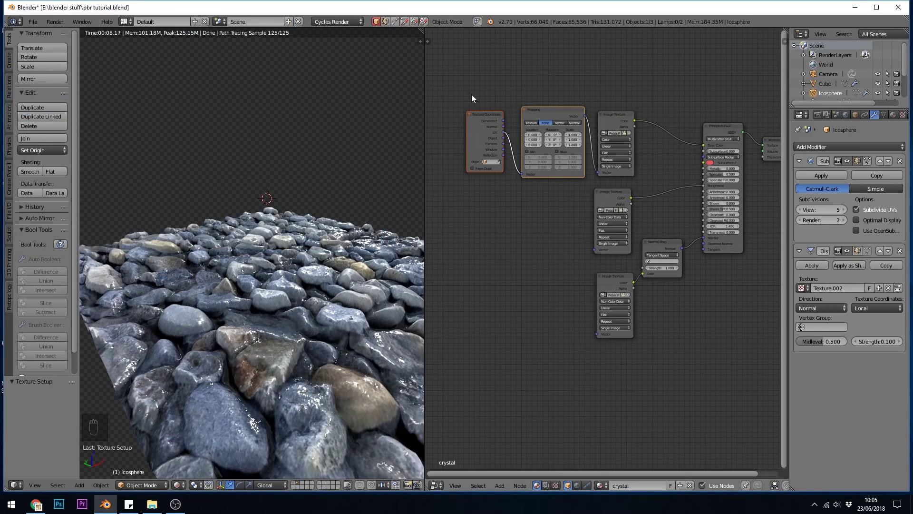
Set Mapping Scale X and Y to 2 and wire its Vector into the other two image textures.
click(576, 135)
text(2)
key(Tab)
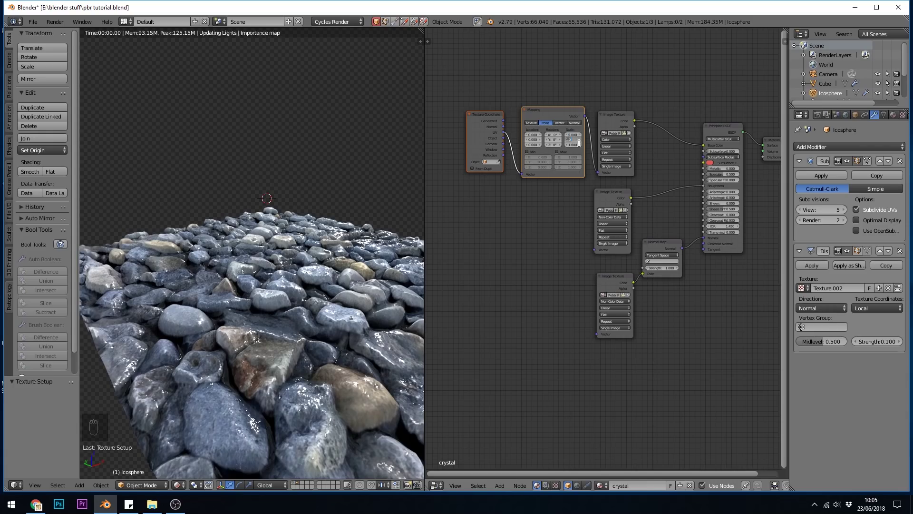
text(2)
key(Return)
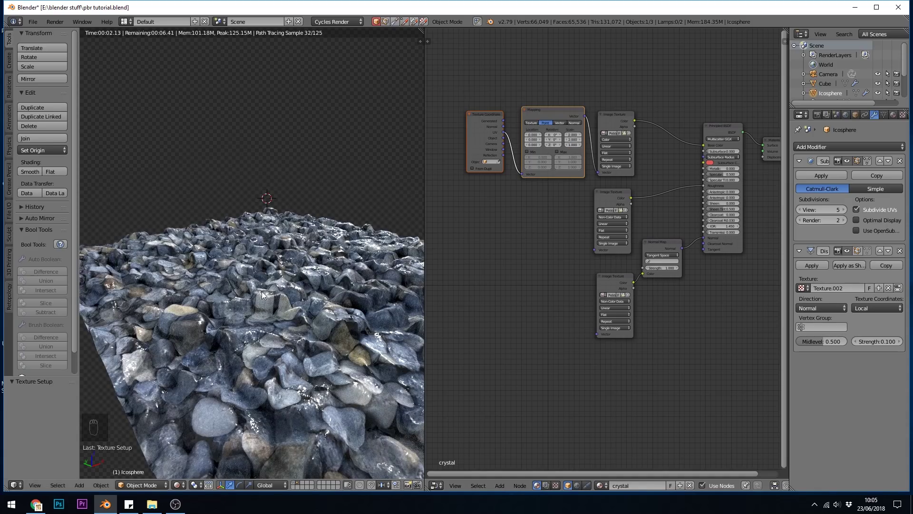
drag(584, 117, 594, 251)
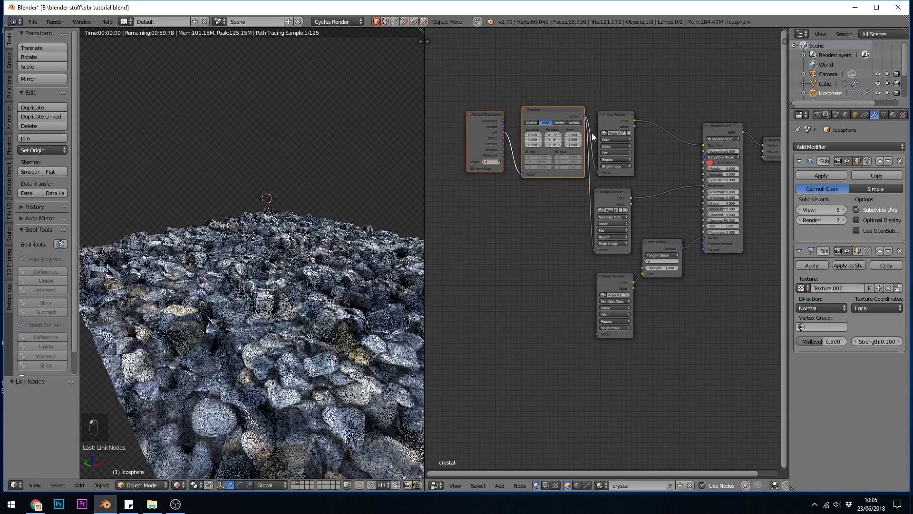
drag(585, 116, 592, 335)
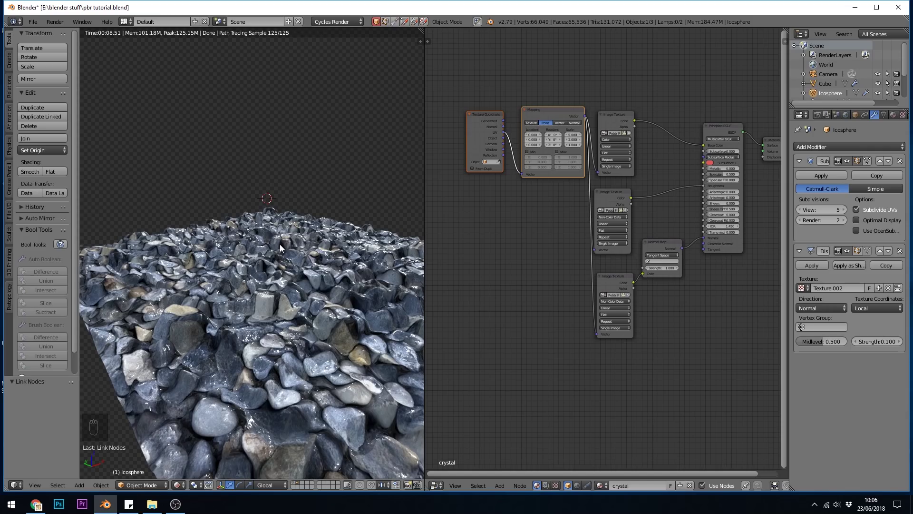
Set the Displace texture's Image Mapping Repeat to 2 on X and Y.
click(903, 115)
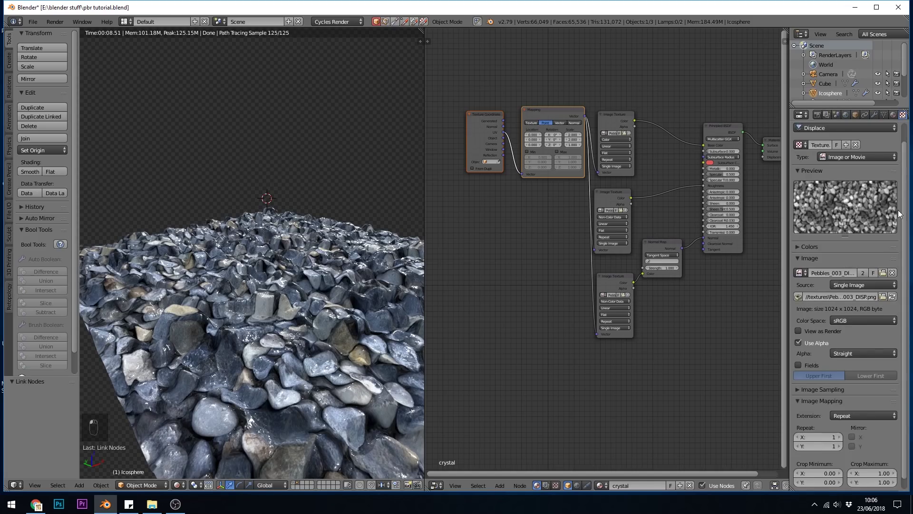
scroll(885, 248, down, 1)
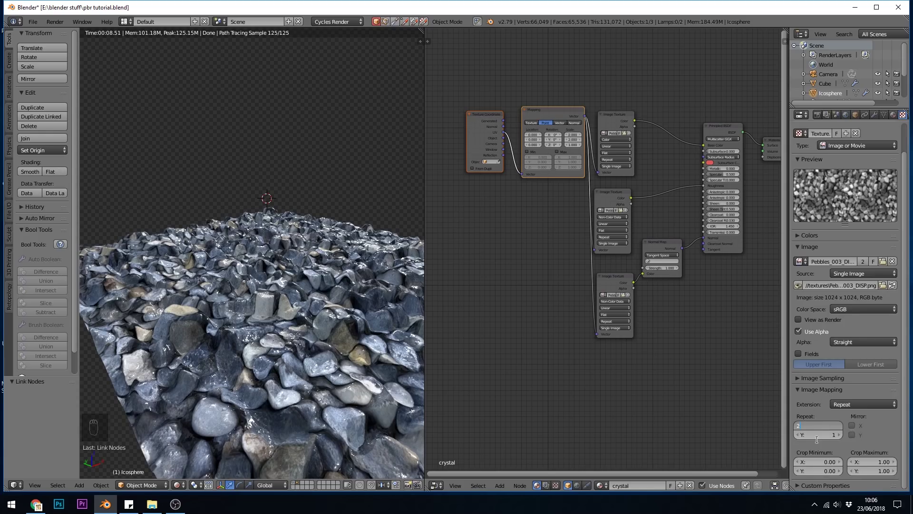
key(Tab)
text(2)
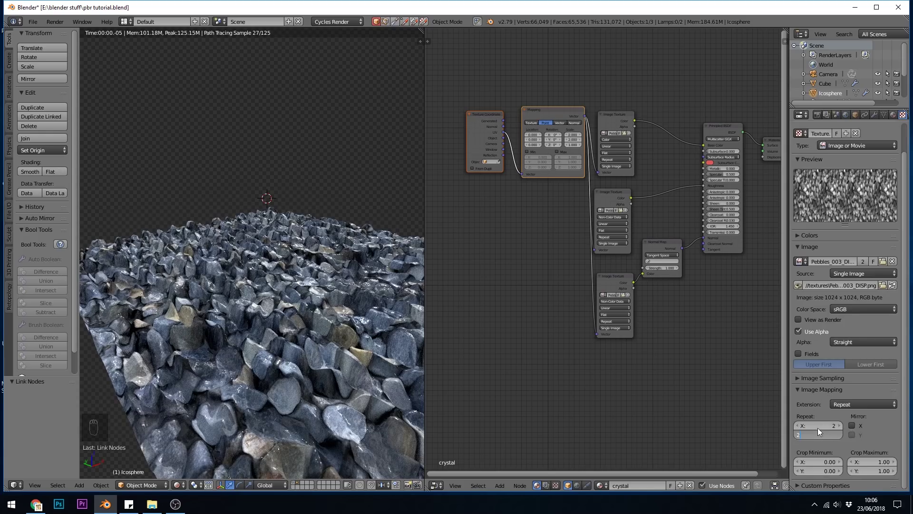
key(Return)
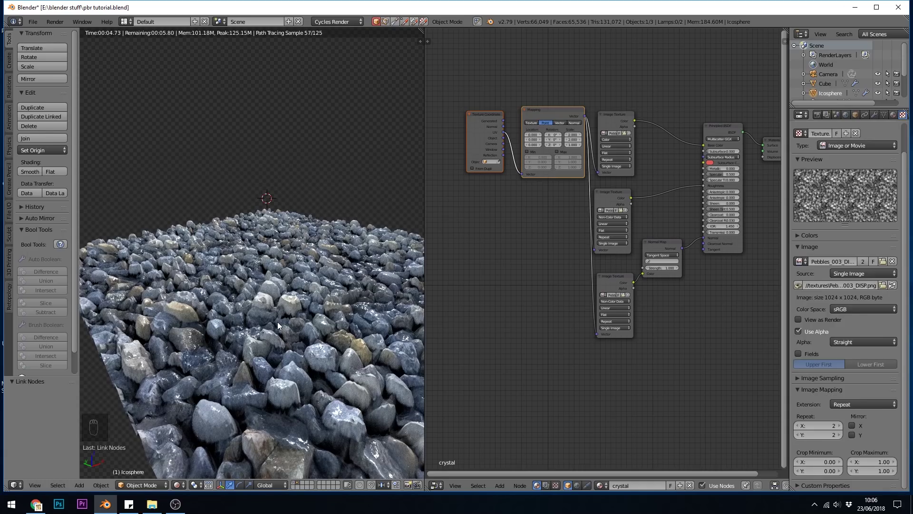
Set the Displace modifier's Strength to 0.05.
click(875, 115)
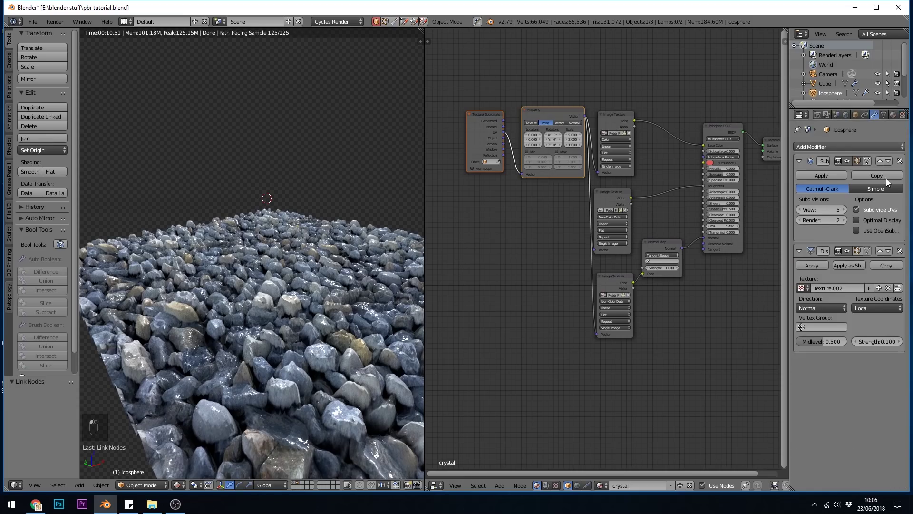
click(883, 341)
text(0.1)
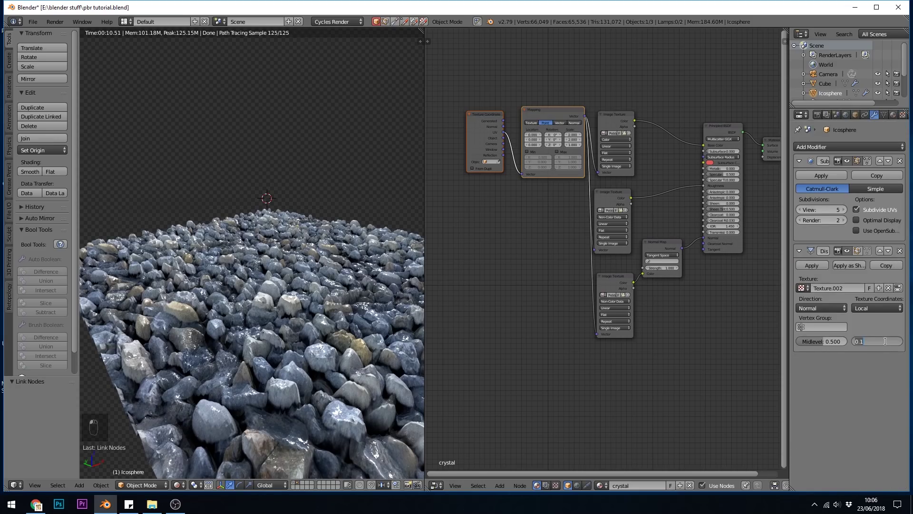
text(0)
key(Return)
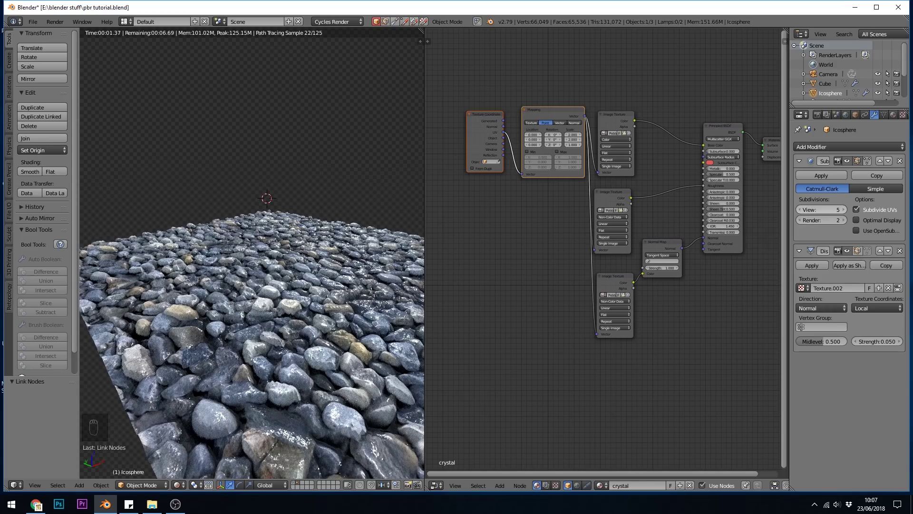
Set Subdivision Surface to viewport level 2 and render level 5.
click(799, 211)
click(799, 210)
click(799, 211)
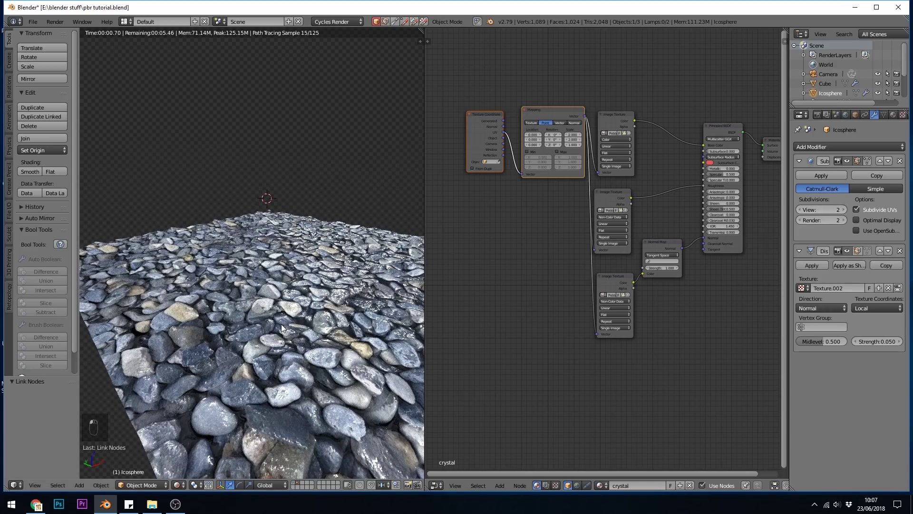
click(844, 220)
click(844, 220)
click(844, 220)
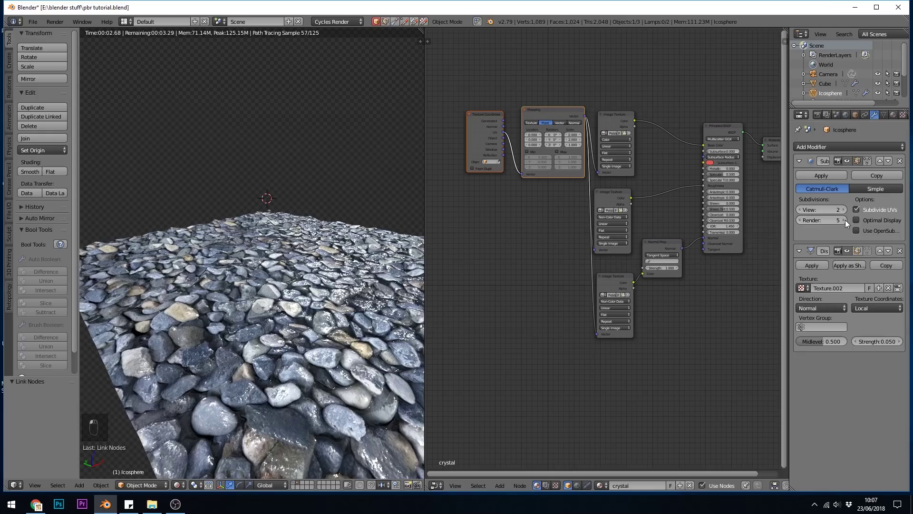